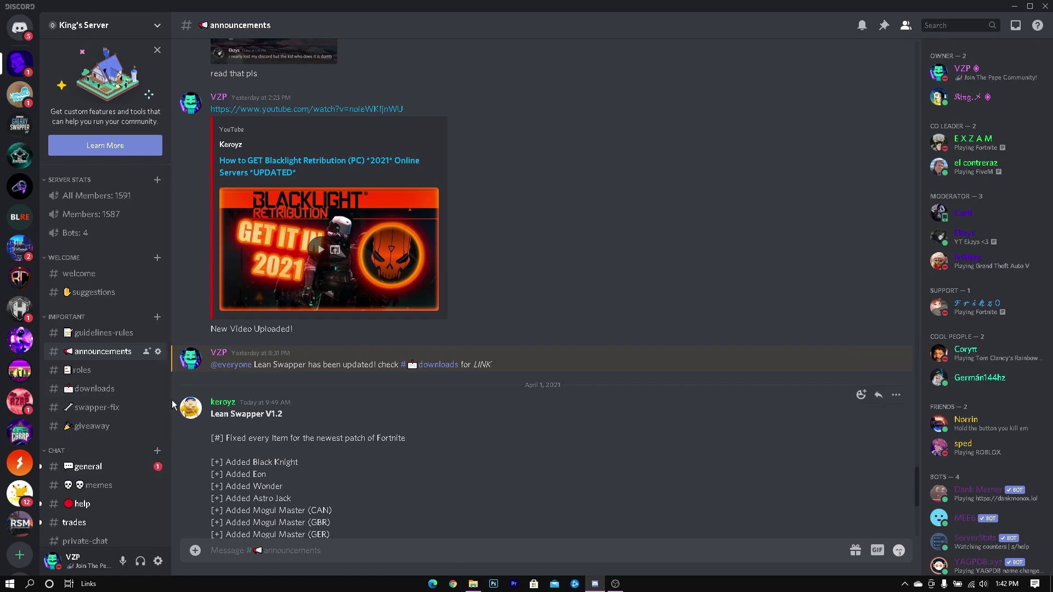
Step: Open the #downloads channel and scroll back through its late-March file posts
{"action": "left_click", "coordinate": [94, 388]}
{"action": "scroll", "coordinate": [404, 430], "scroll_direction": "up", "scroll_amount": 4}
{"action": "scroll", "coordinate": [402, 409], "scroll_direction": "down", "scroll_amount": 4}
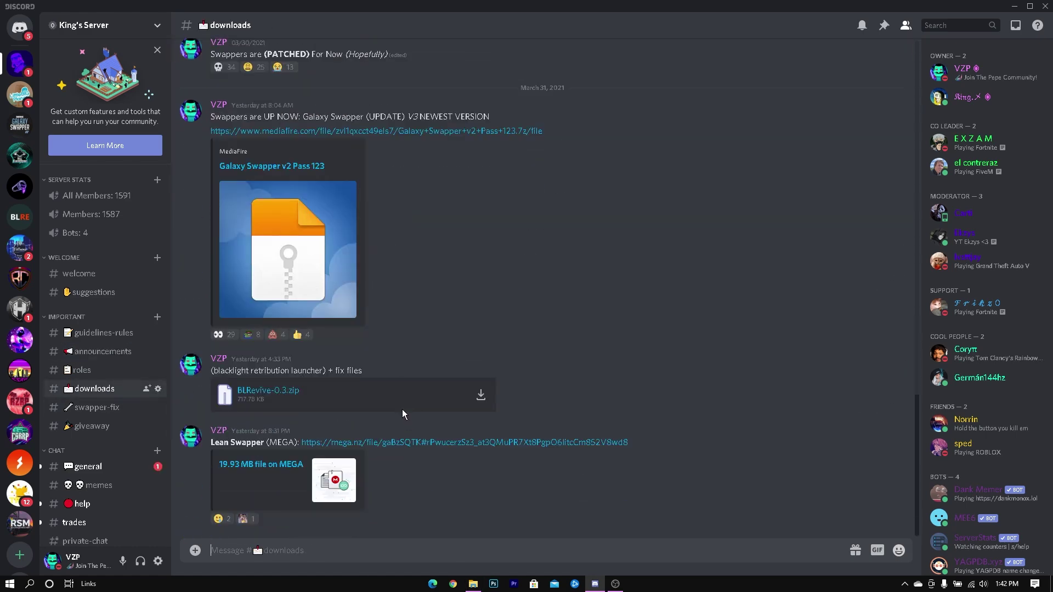
{"action": "scroll", "coordinate": [402, 412], "scroll_direction": "up", "scroll_amount": 4}
{"action": "scroll", "coordinate": [399, 426], "scroll_direction": "down", "scroll_amount": 4}
{"action": "scroll", "coordinate": [469, 517], "scroll_direction": "up", "scroll_amount": 4}
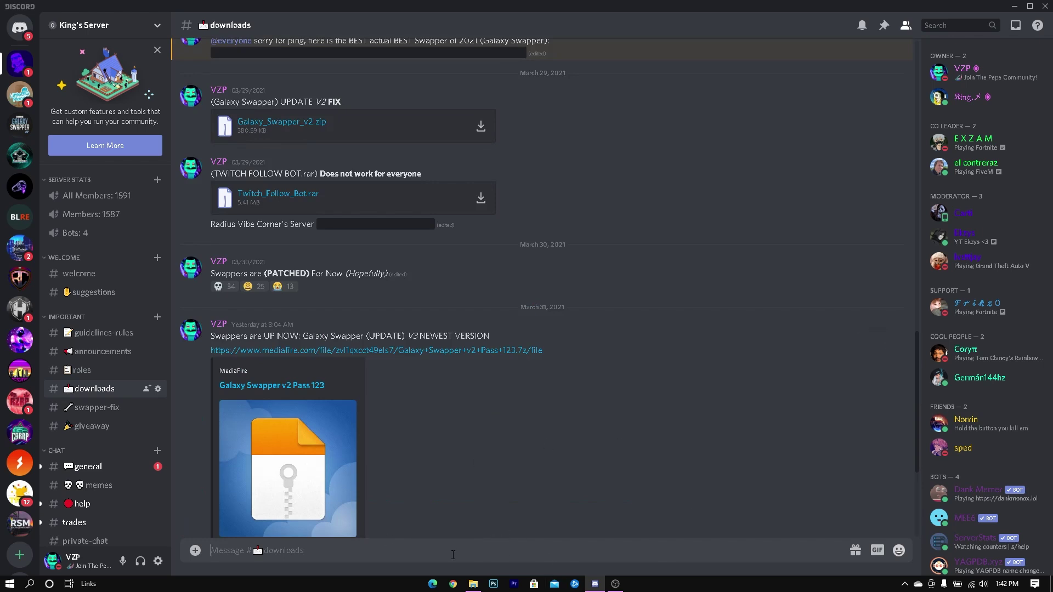
Step: Extract the BO3 ZM MOD MENU zip in Downloads to a 'BO3 ZM MOD MENU' folder
{"action": "left_click", "coordinate": [473, 583]}
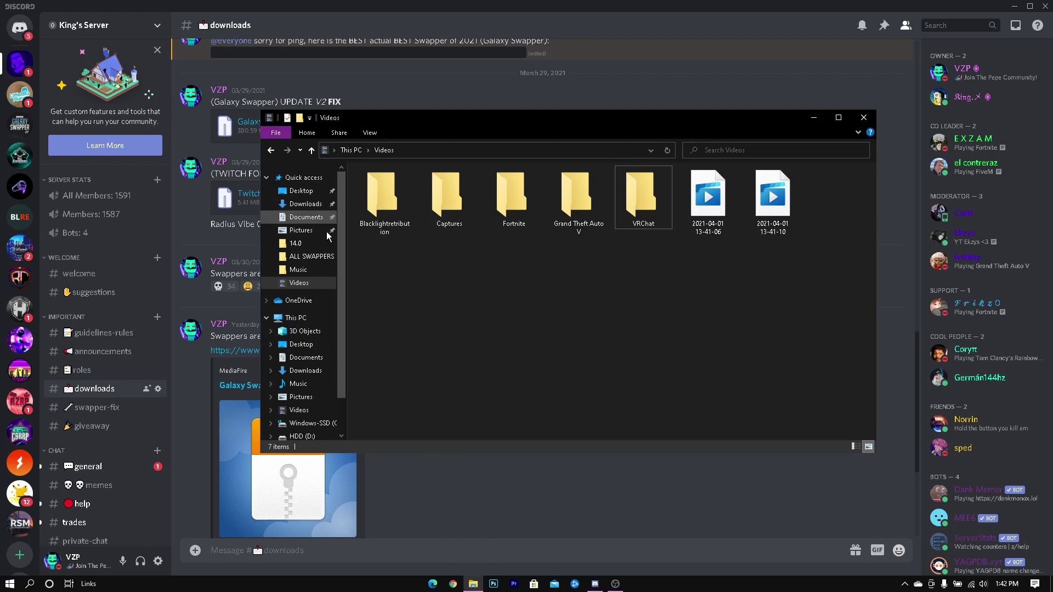
{"action": "left_click", "coordinate": [312, 204]}
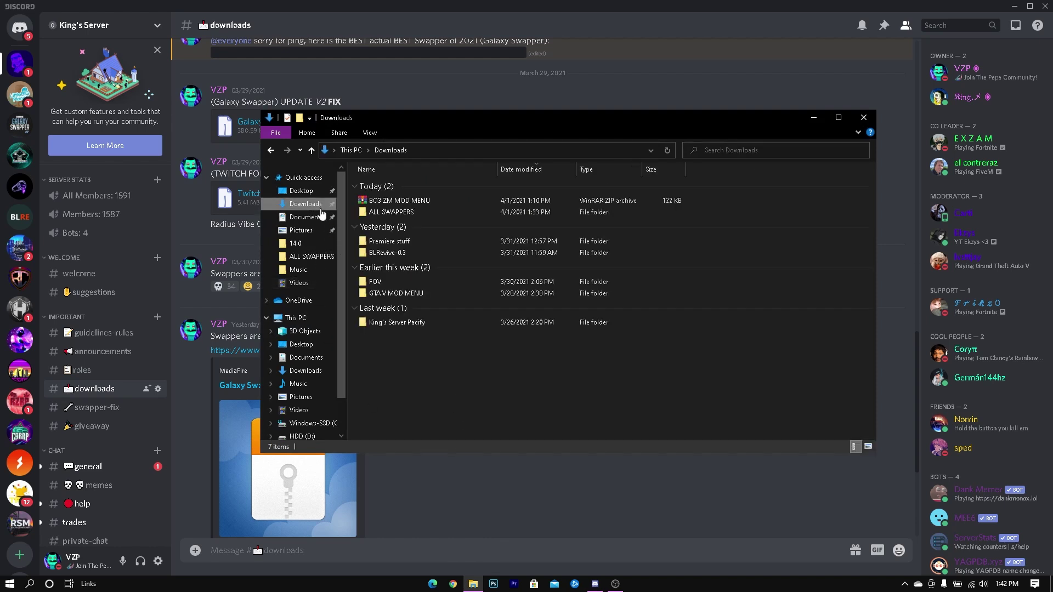
{"action": "left_click", "coordinate": [453, 201]}
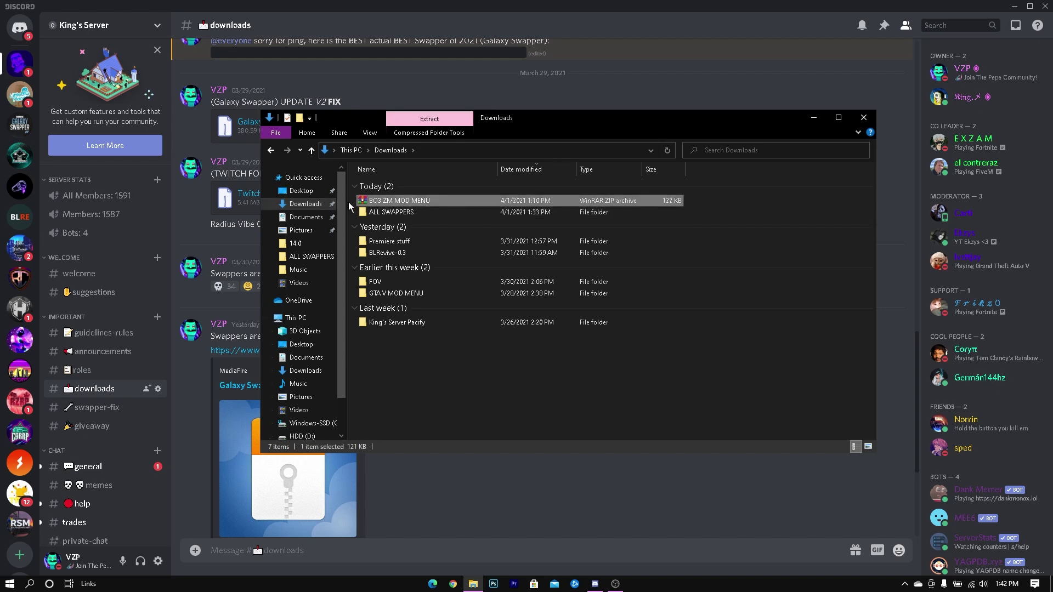
{"action": "right_click", "coordinate": [443, 199]}
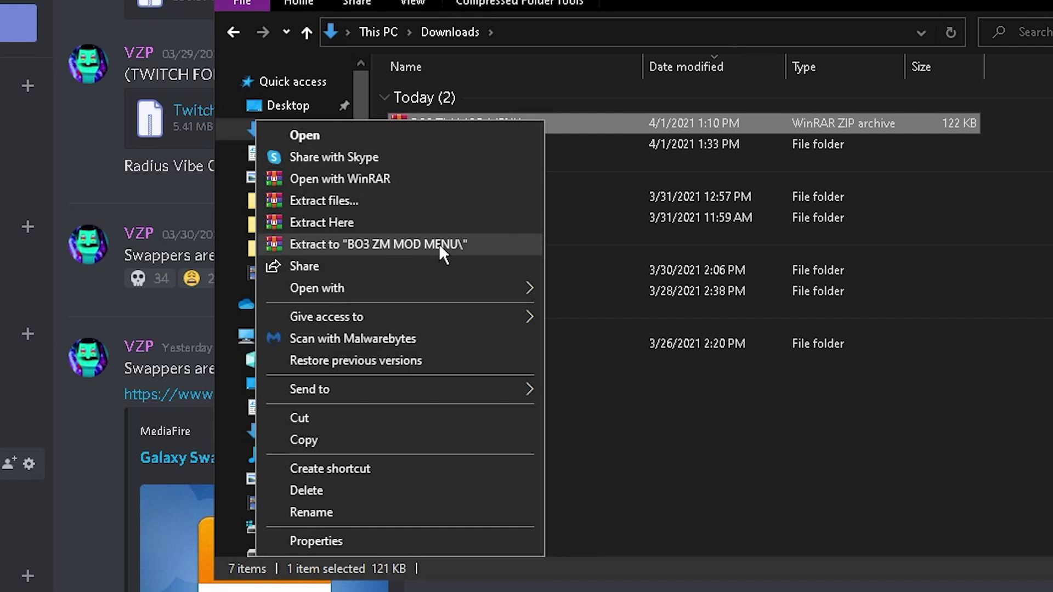
{"action": "left_click", "coordinate": [442, 244]}
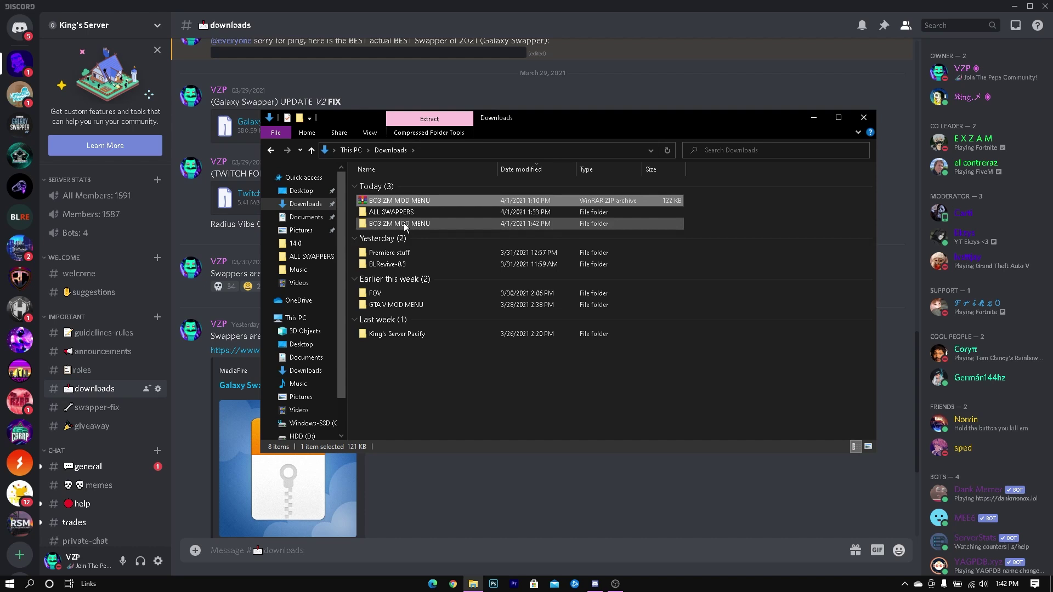
Step: Open the extracted folder to view its three files, then return to Discord
{"action": "double_click", "coordinate": [406, 224]}
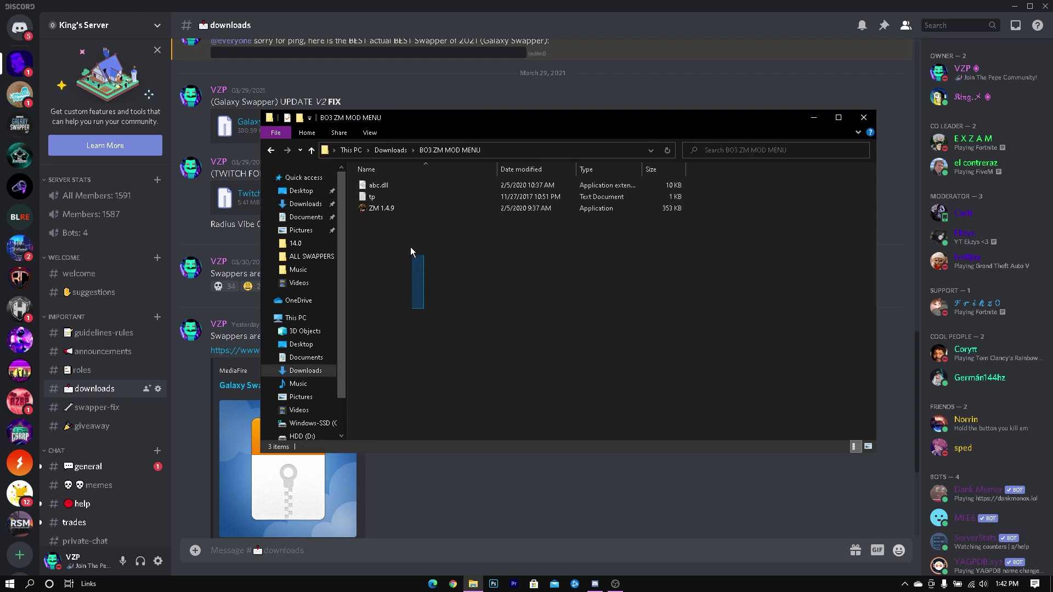
{"action": "mouse_move", "coordinate": [410, 248]}
{"action": "left_mouse_down"}
{"action": "mouse_move", "coordinate": [402, 183]}
{"action": "mouse_move", "coordinate": [408, 229]}
{"action": "mouse_move", "coordinate": [438, 261]}
{"action": "mouse_move", "coordinate": [409, 185]}
{"action": "mouse_move", "coordinate": [412, 236]}
{"action": "left_mouse_up"}
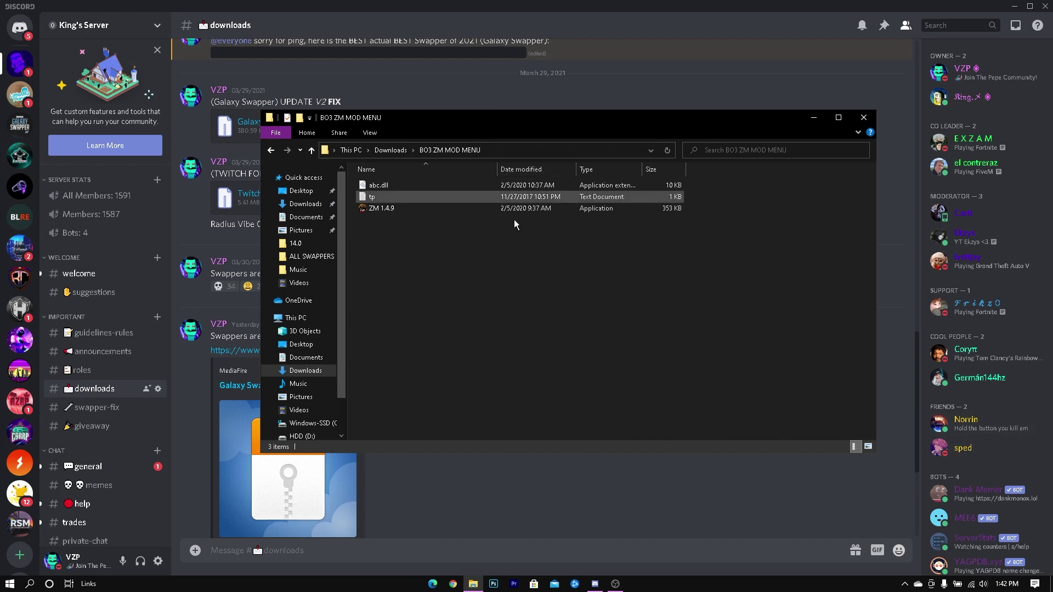
{"action": "mouse_move", "coordinate": [530, 261]}
{"action": "left_mouse_down"}
{"action": "mouse_move", "coordinate": [513, 200]}
{"action": "mouse_move", "coordinate": [518, 245]}
{"action": "left_mouse_up"}
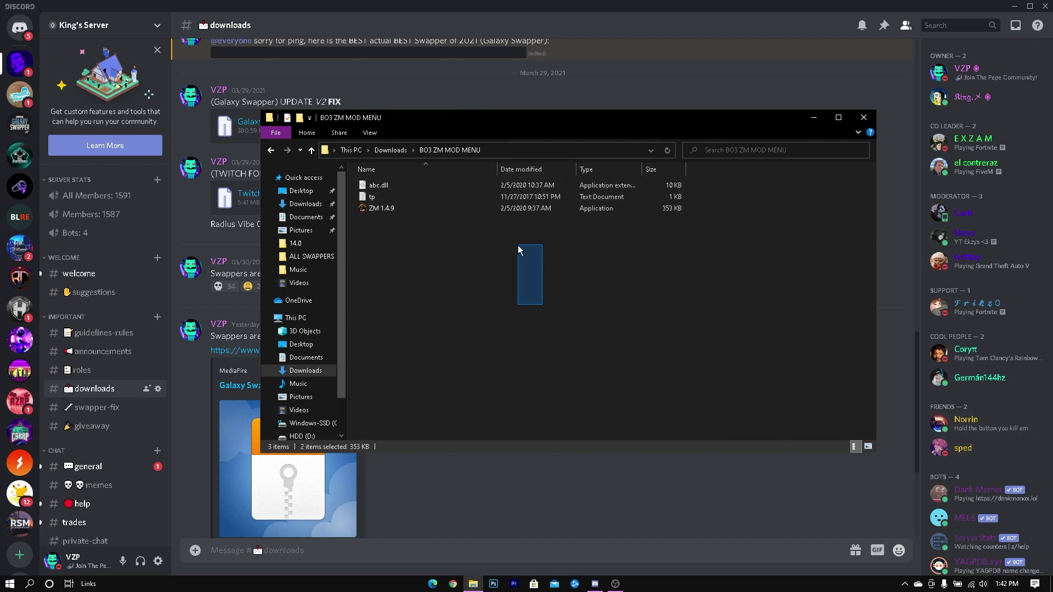
{"action": "left_click", "coordinate": [563, 473]}
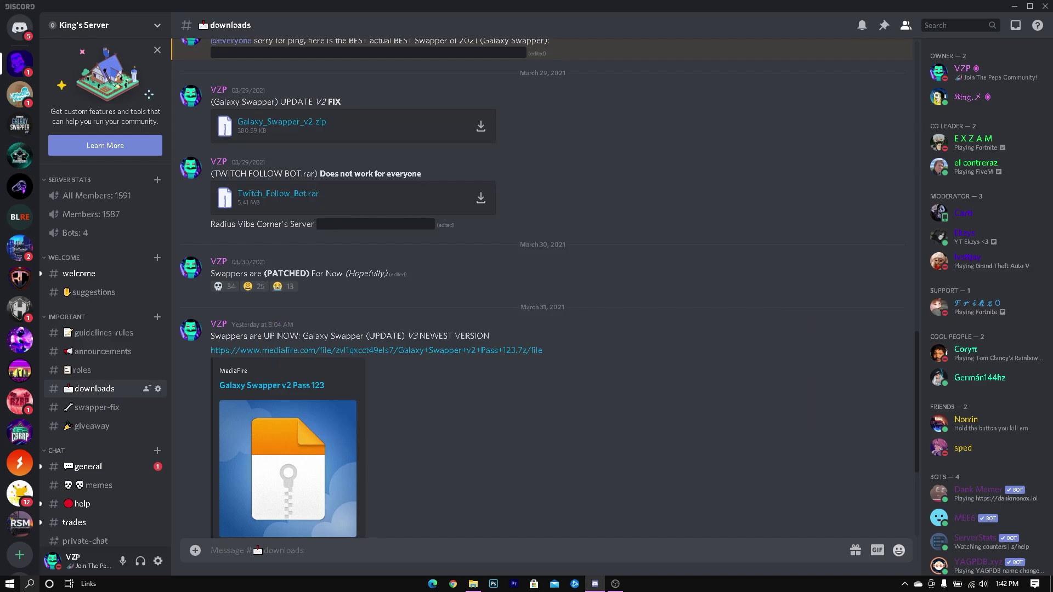
Step: Start Steam and play Call of Duty: Black Ops III from the Library
{"action": "left_click", "coordinate": [29, 583]}
{"action": "type", "text": "steam"}
{"action": "key", "text": "Return"}
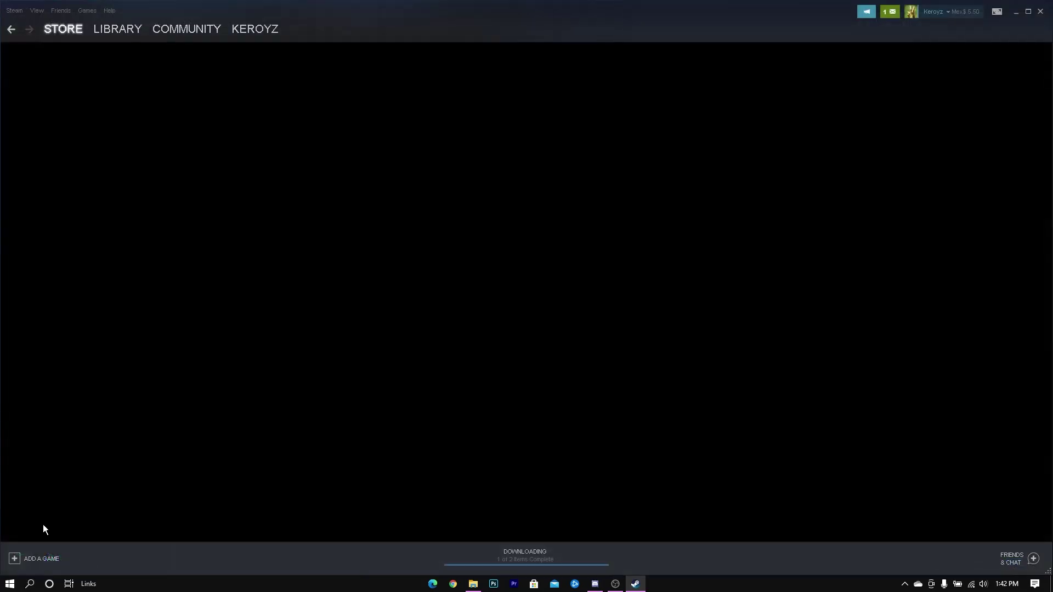
{"action": "left_click", "coordinate": [123, 29]}
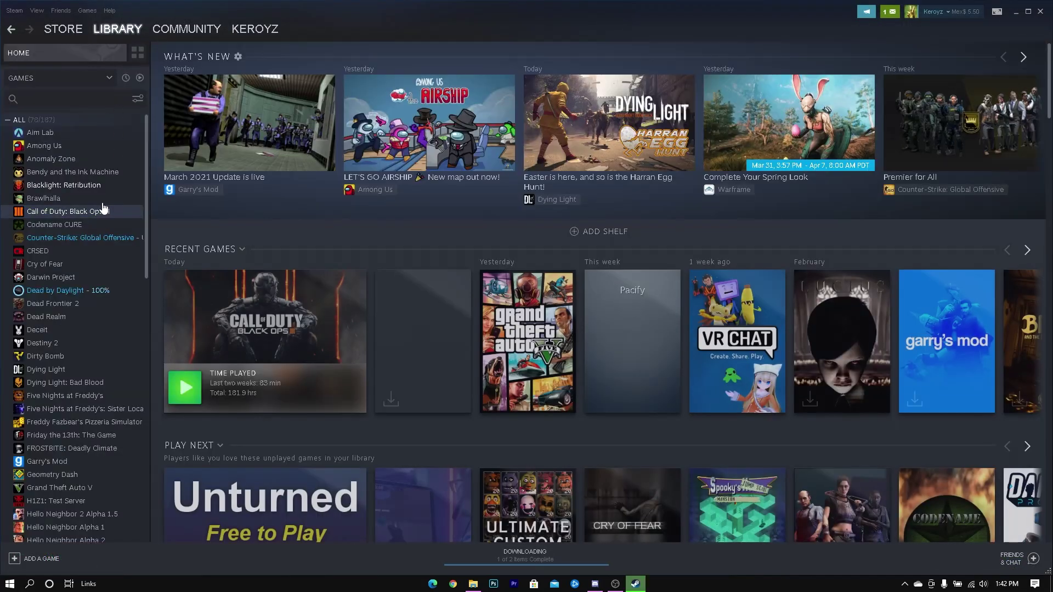
{"action": "left_click", "coordinate": [101, 212]}
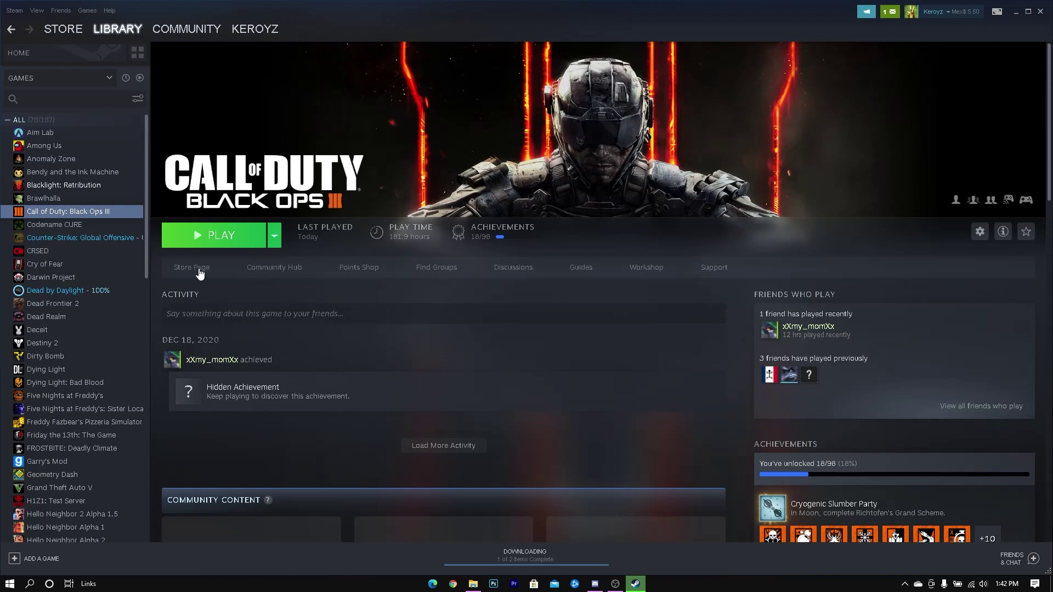
{"action": "left_click", "coordinate": [238, 239]}
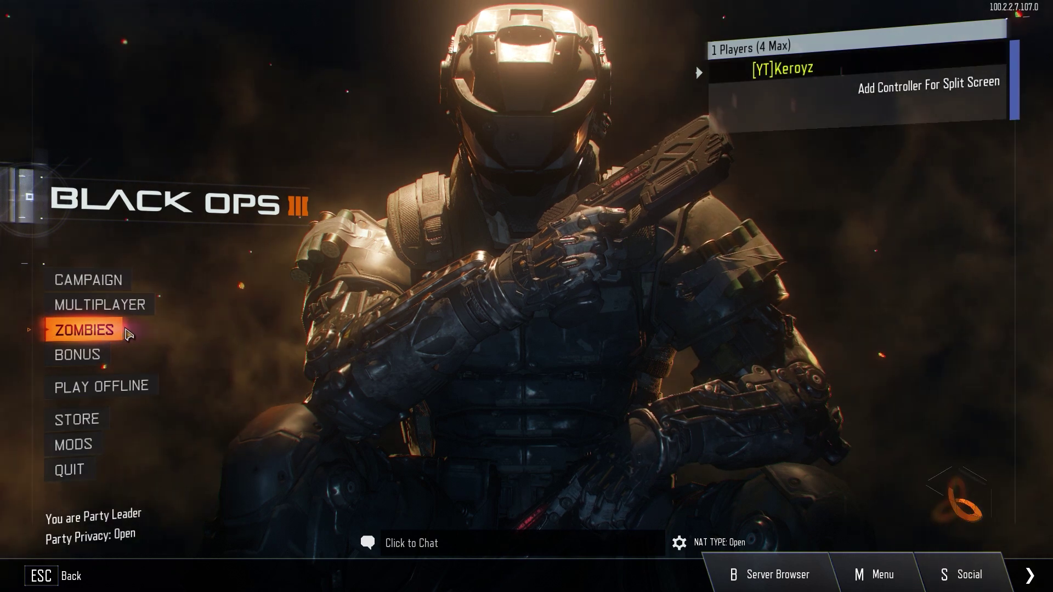
Step: Start a Zombies solo game on a chosen map, then pause it and switch to the desktop
{"action": "left_click", "coordinate": [127, 332]}
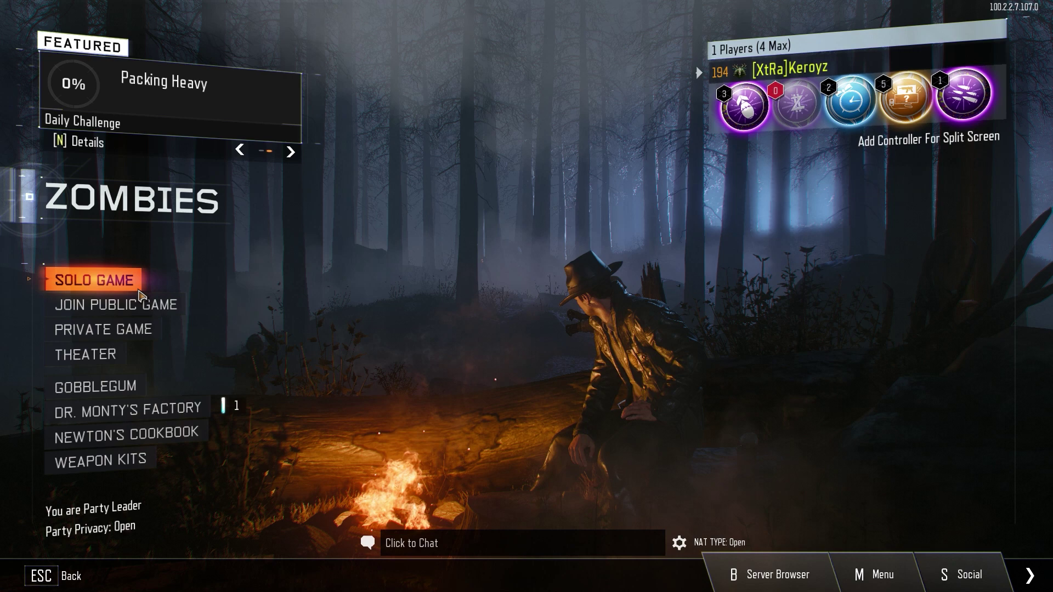
{"action": "left_click", "coordinate": [117, 290]}
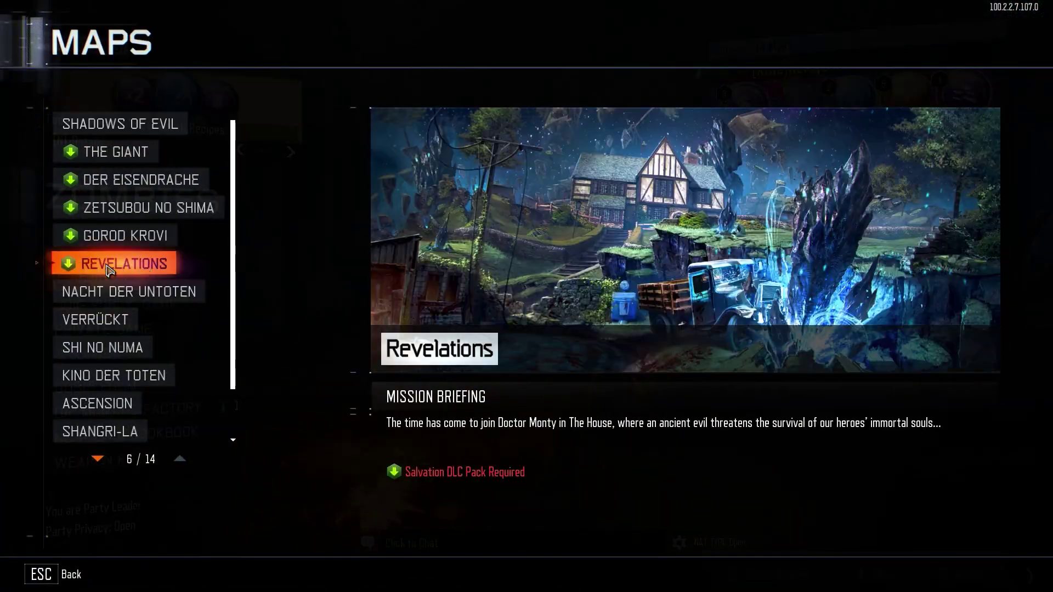
{"action": "scroll", "coordinate": [124, 368], "scroll_direction": "down", "scroll_amount": 2}
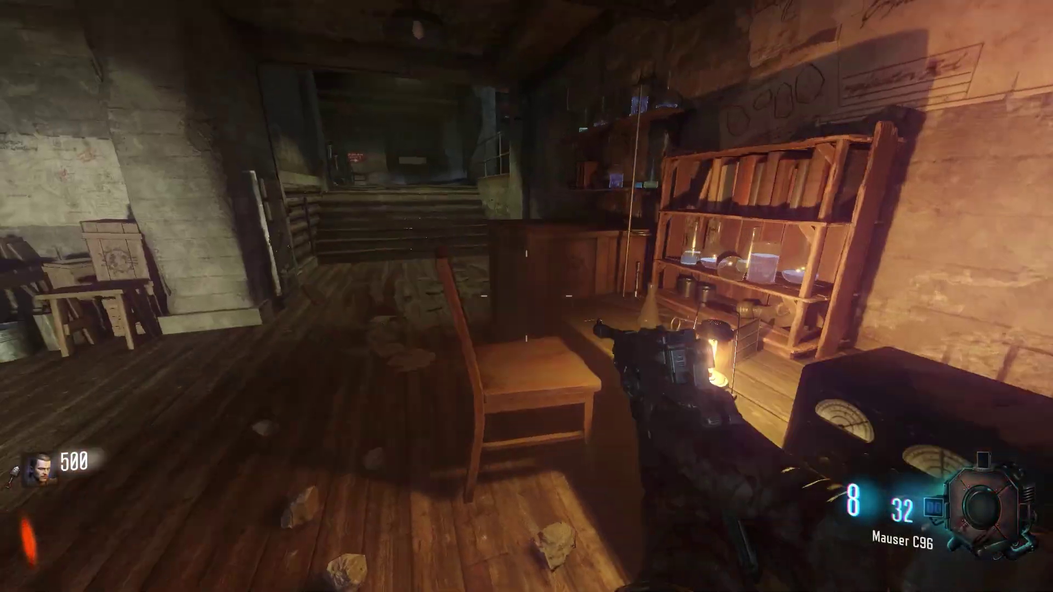
{"action": "key", "text": "Escape"}
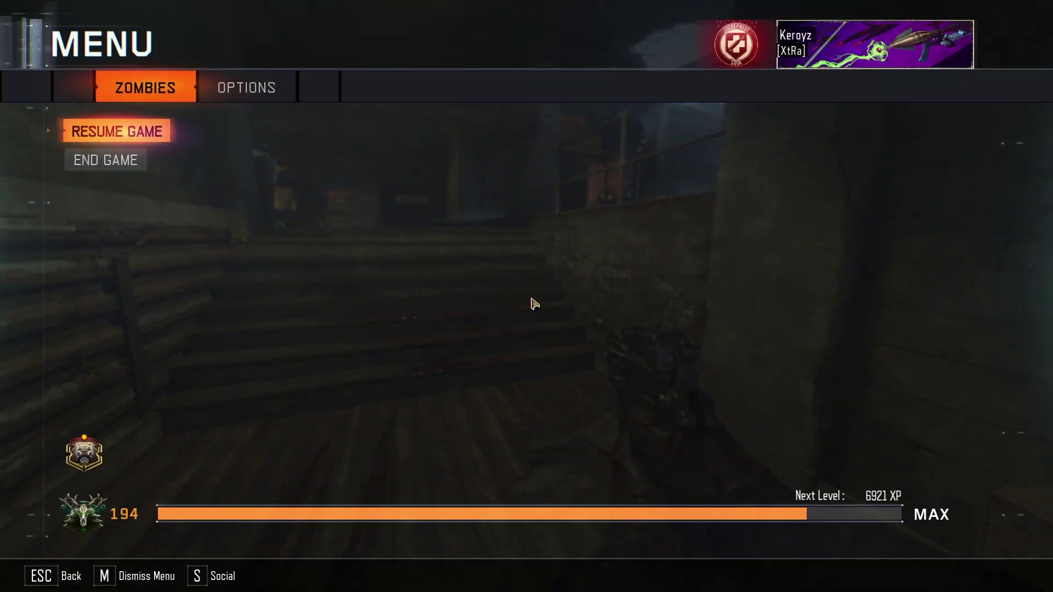
{"action": "key", "text": "alt+Tab"}
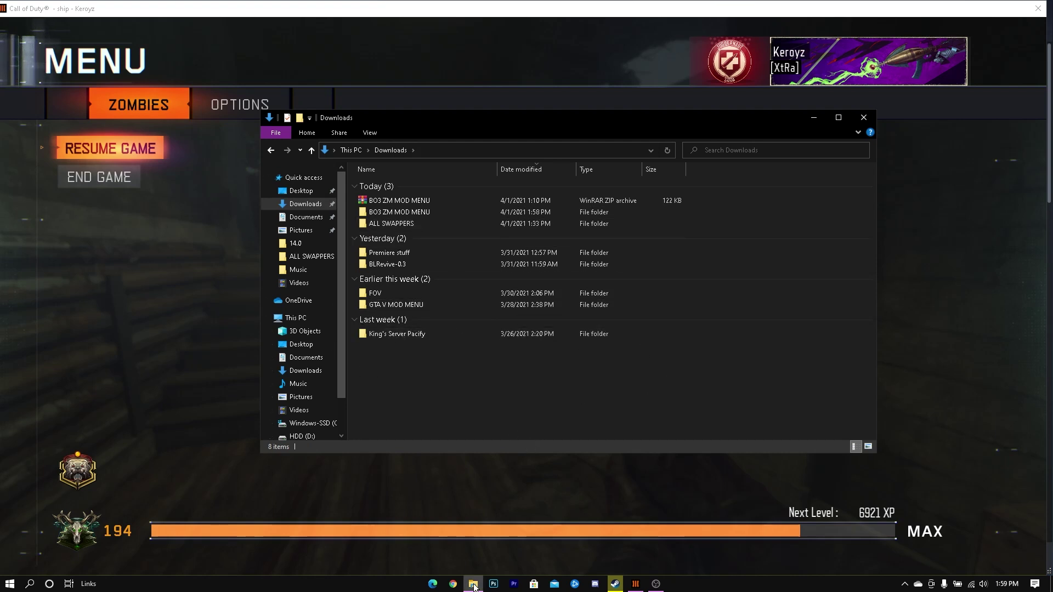
Step: Open Downloads > BO3 ZM MOD MENU and select the ZM 1.4.9 application
{"action": "left_click", "coordinate": [306, 216]}
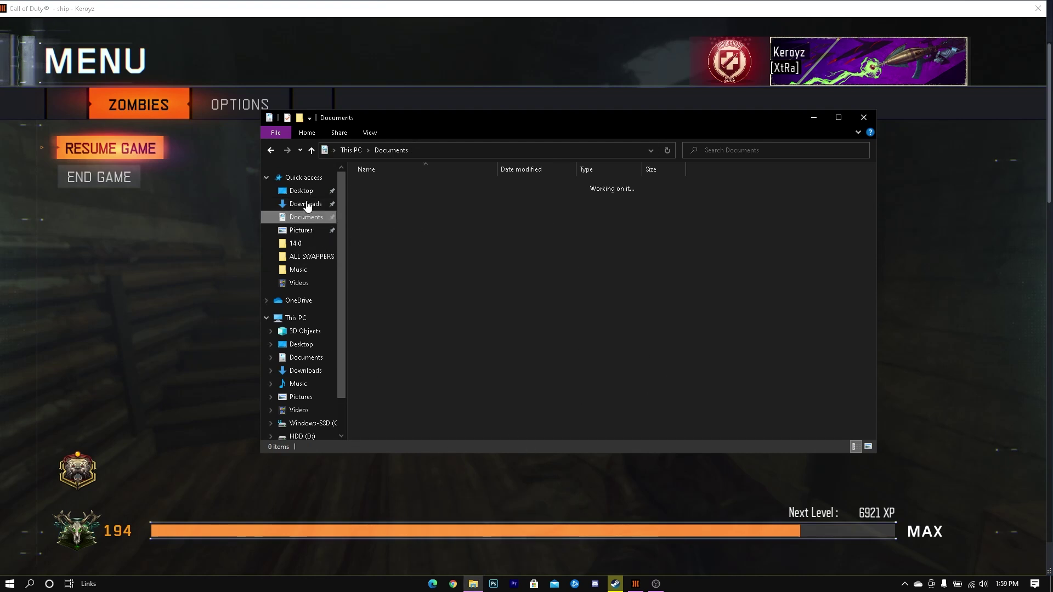
{"action": "left_click", "coordinate": [307, 204]}
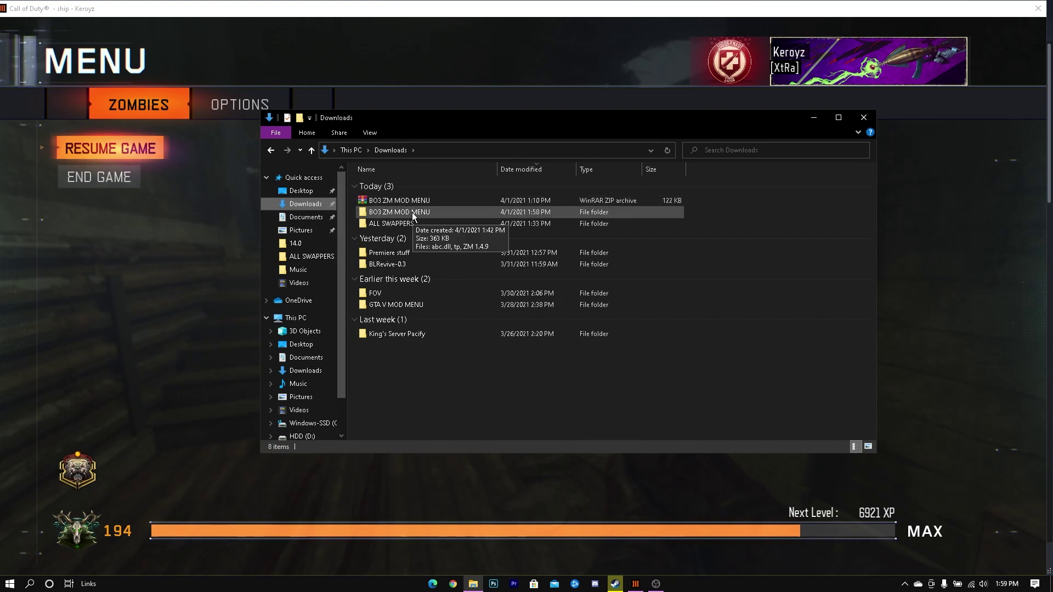
{"action": "double_click", "coordinate": [412, 214]}
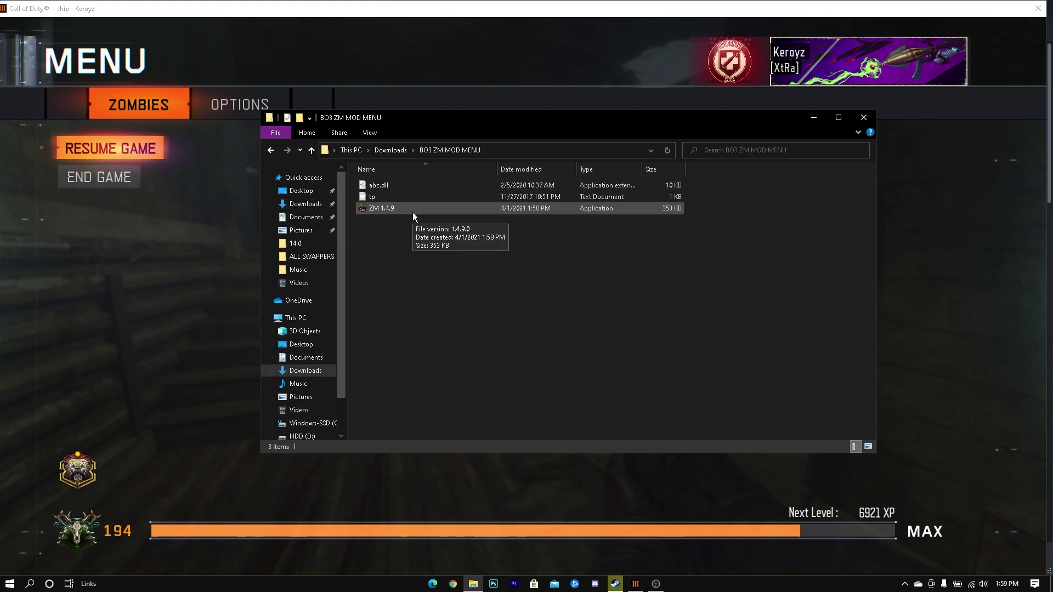
{"action": "left_click", "coordinate": [400, 209]}
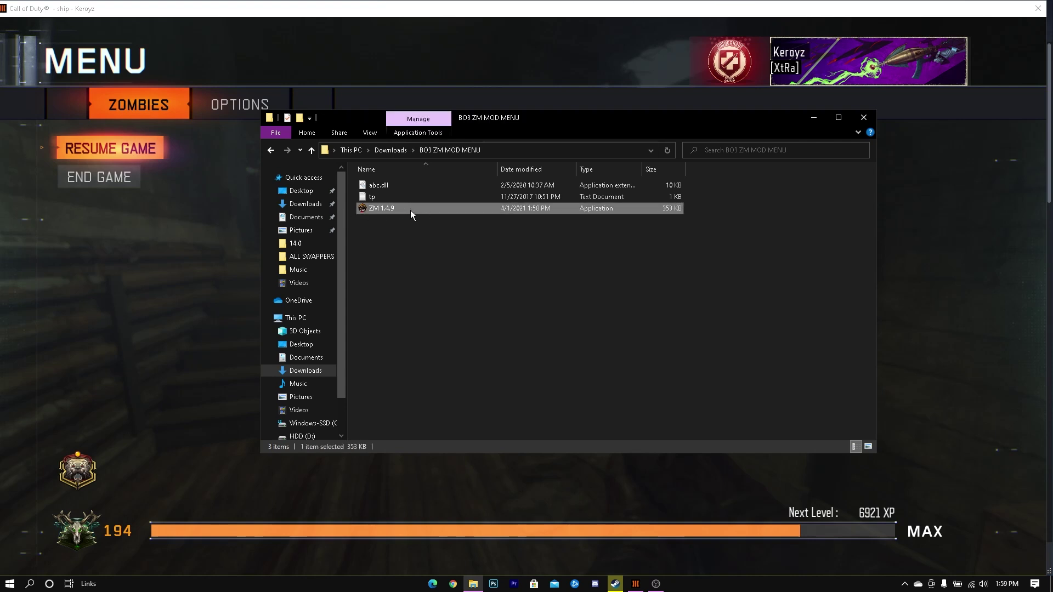
Step: Run ZM 1.4.9 and center its mod menu window on screen
{"action": "double_click", "coordinate": [452, 208]}
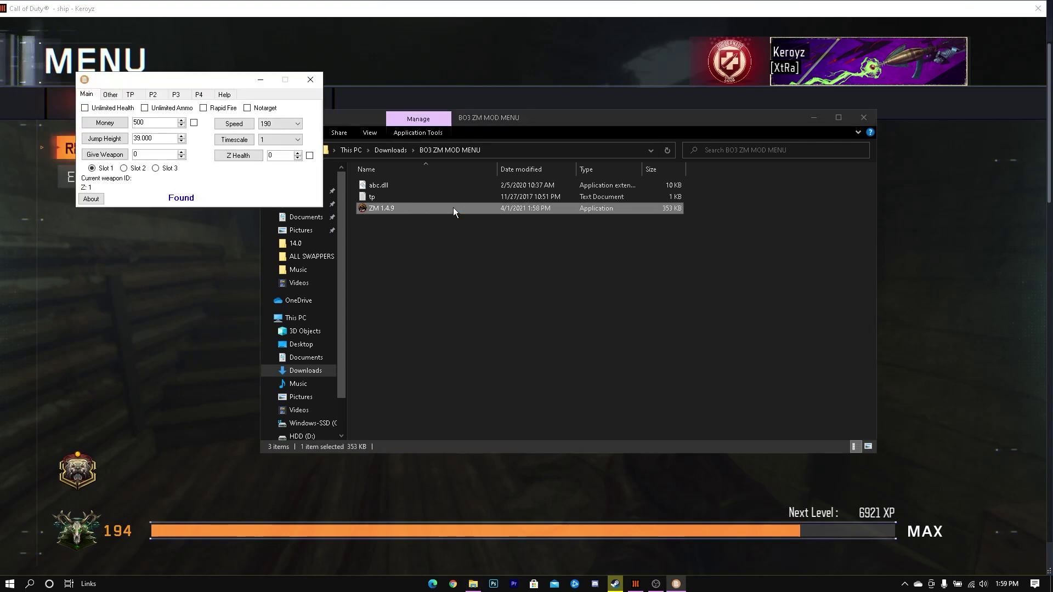
{"action": "mouse_move", "coordinate": [215, 72]}
{"action": "left_mouse_down"}
{"action": "mouse_move", "coordinate": [443, 134]}
{"action": "mouse_move", "coordinate": [745, 171]}
{"action": "mouse_move", "coordinate": [568, 153]}
{"action": "mouse_move", "coordinate": [533, 177]}
{"action": "left_mouse_up"}
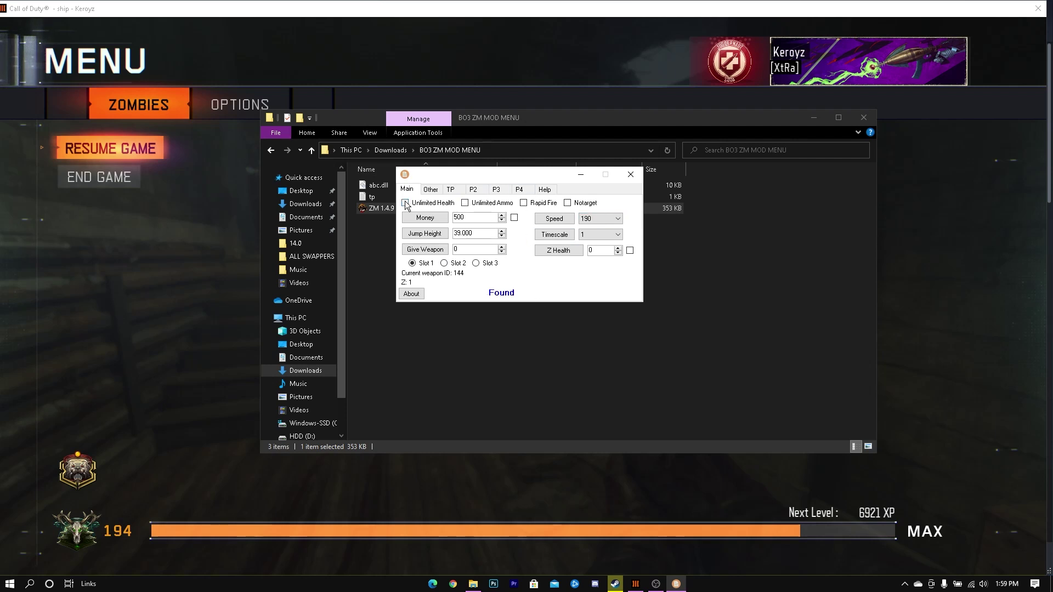
Step: Enable unlimited ammo, set a frozen Money value of 50000, and apply it
{"action": "left_click", "coordinate": [465, 204]}
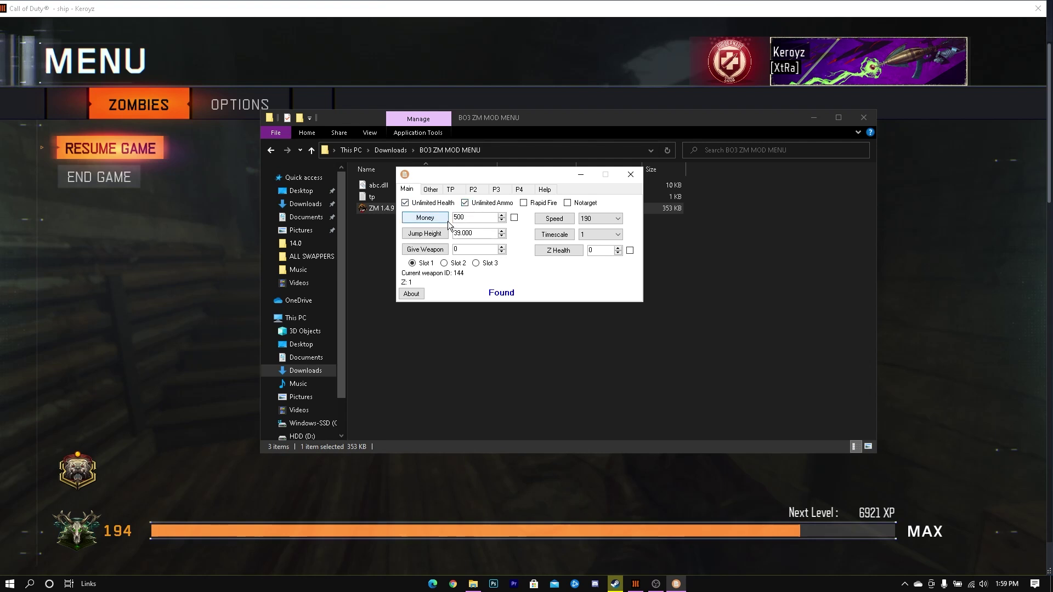
{"action": "left_click", "coordinate": [473, 217]}
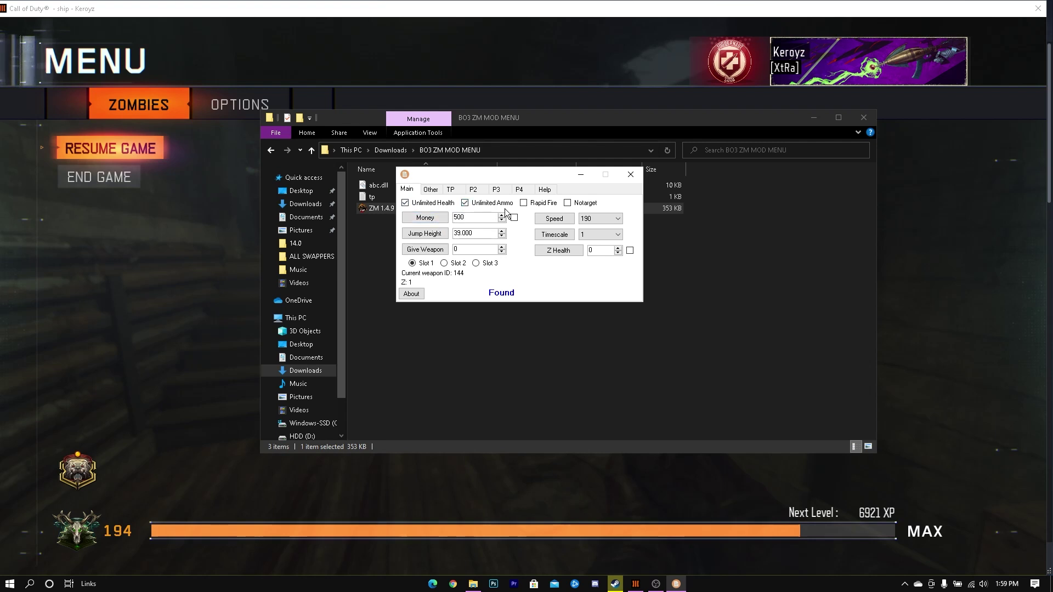
{"action": "type", "text": "00"}
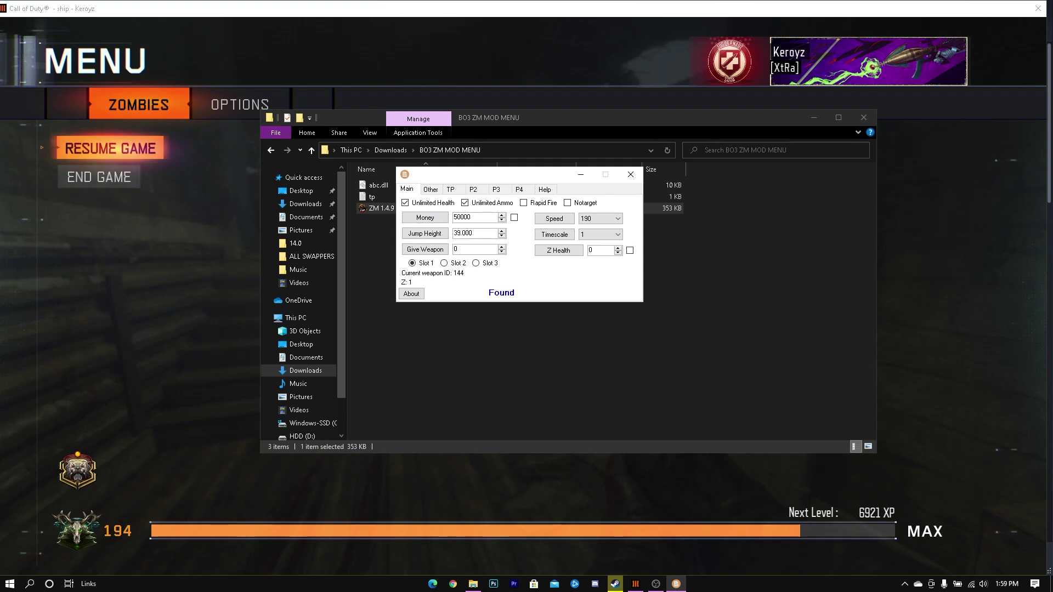
{"action": "left_click", "coordinate": [513, 217]}
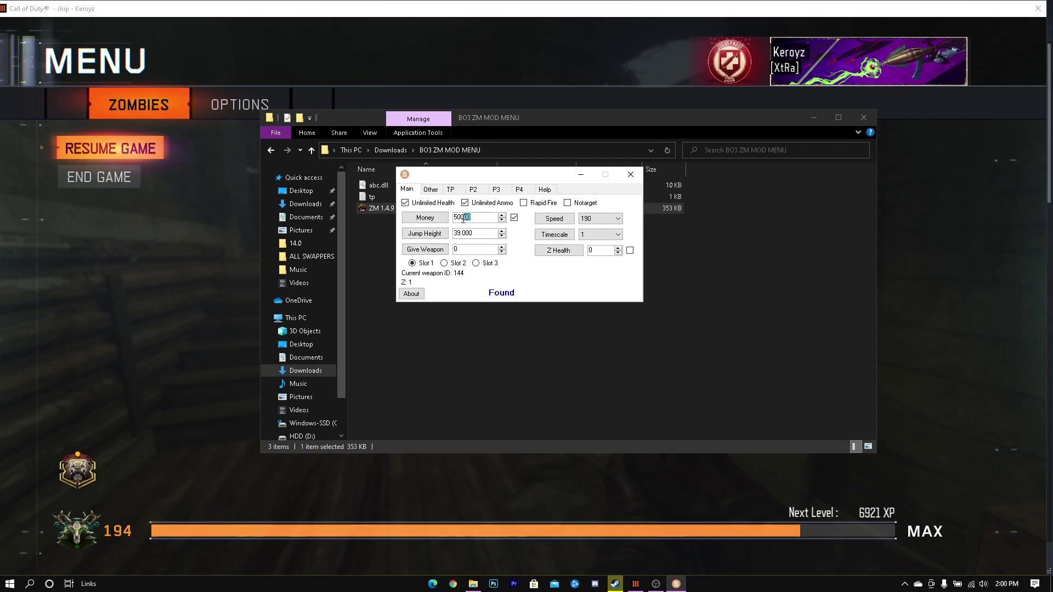
{"action": "left_click", "coordinate": [488, 219]}
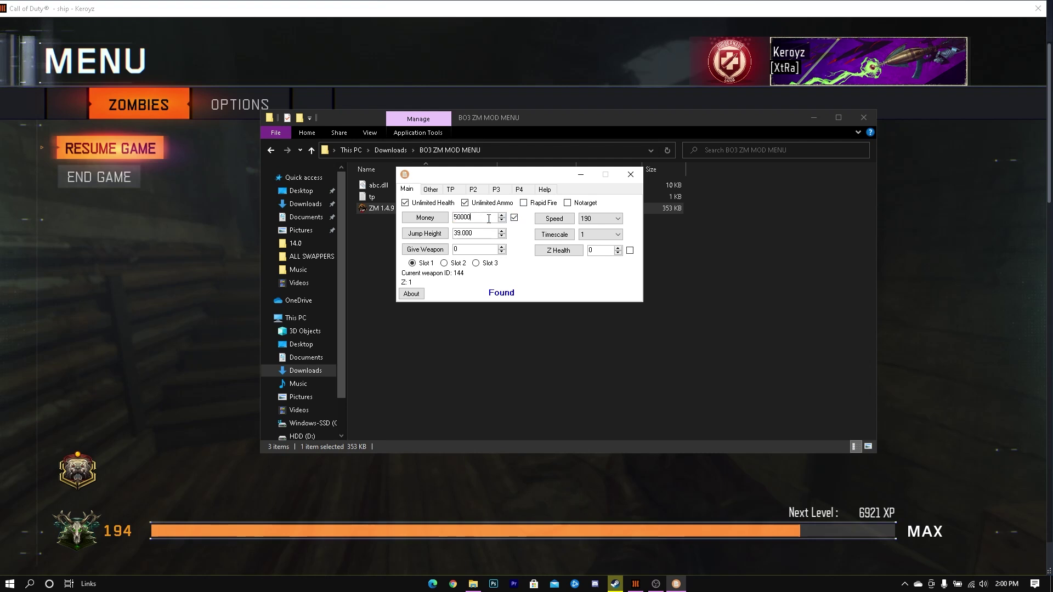
{"action": "left_click", "coordinate": [434, 219]}
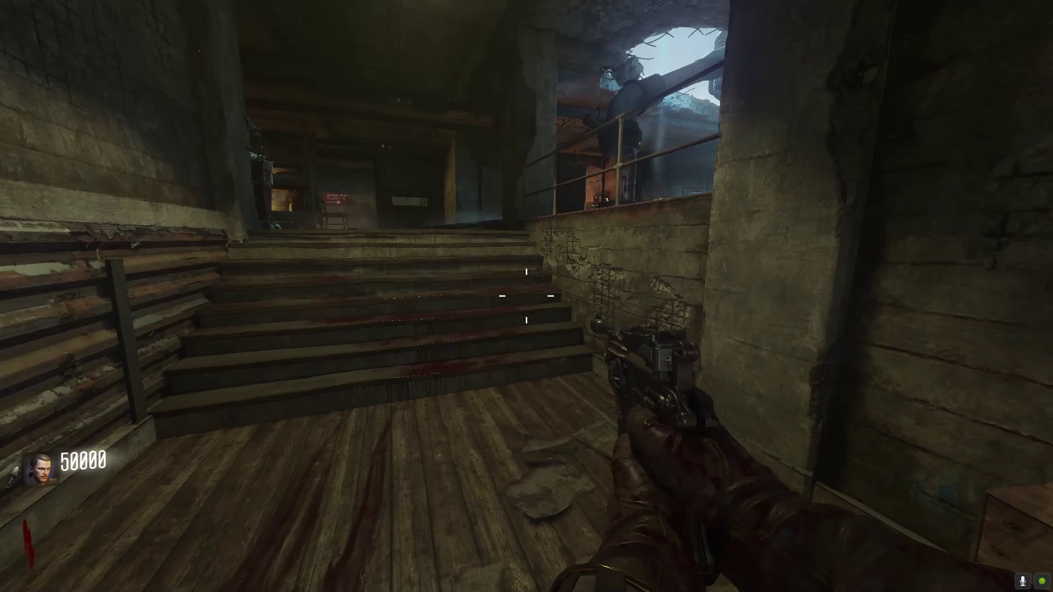
Step: Walk from the bunker through the dugout and out into the trench
{"action": "key", "text": "w"}
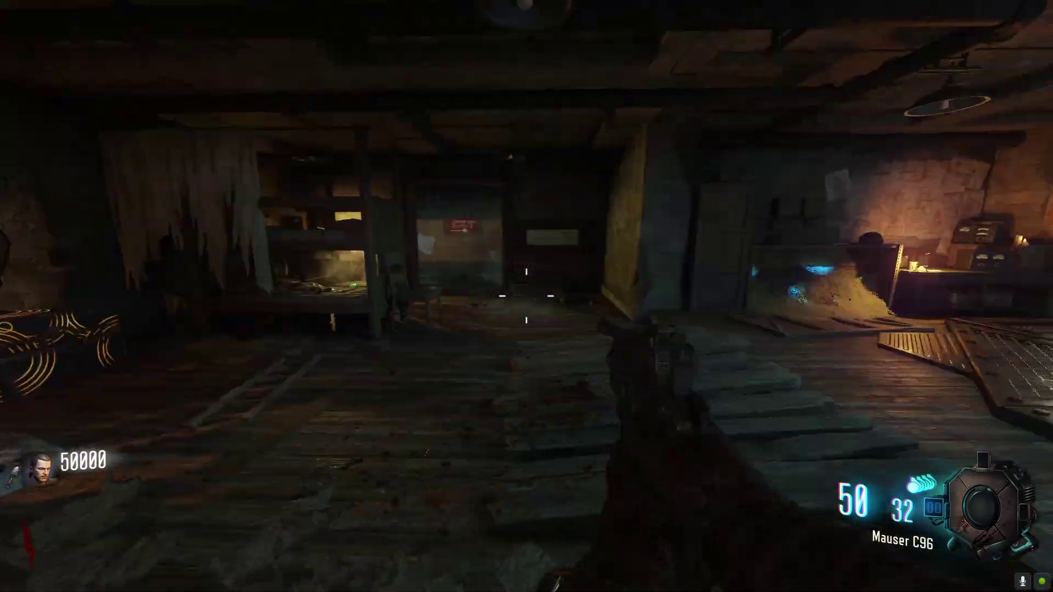
{"action": "key", "text": "w"}
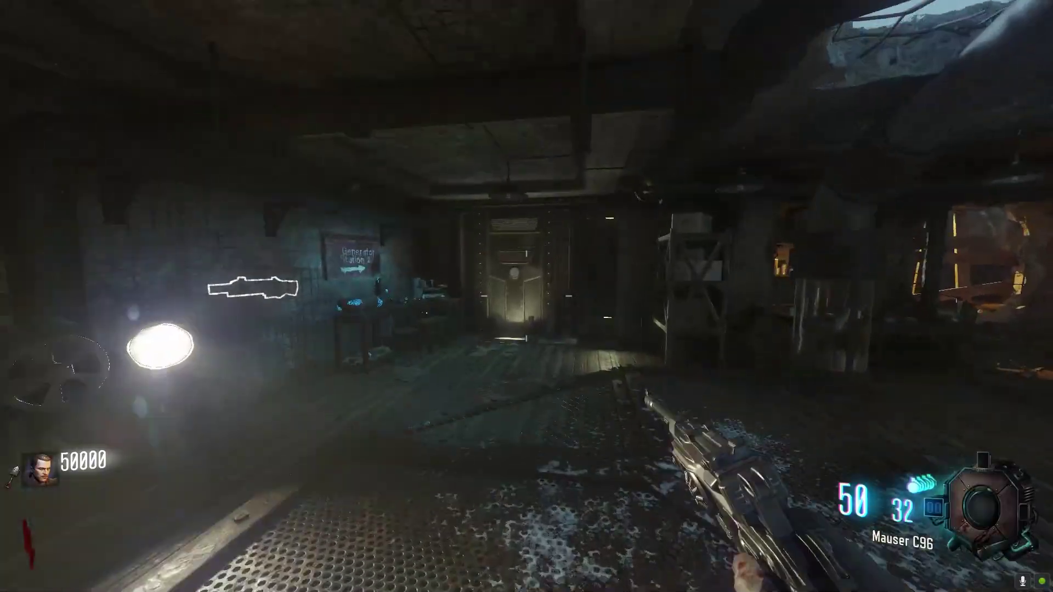
{"action": "key", "text": "w"}
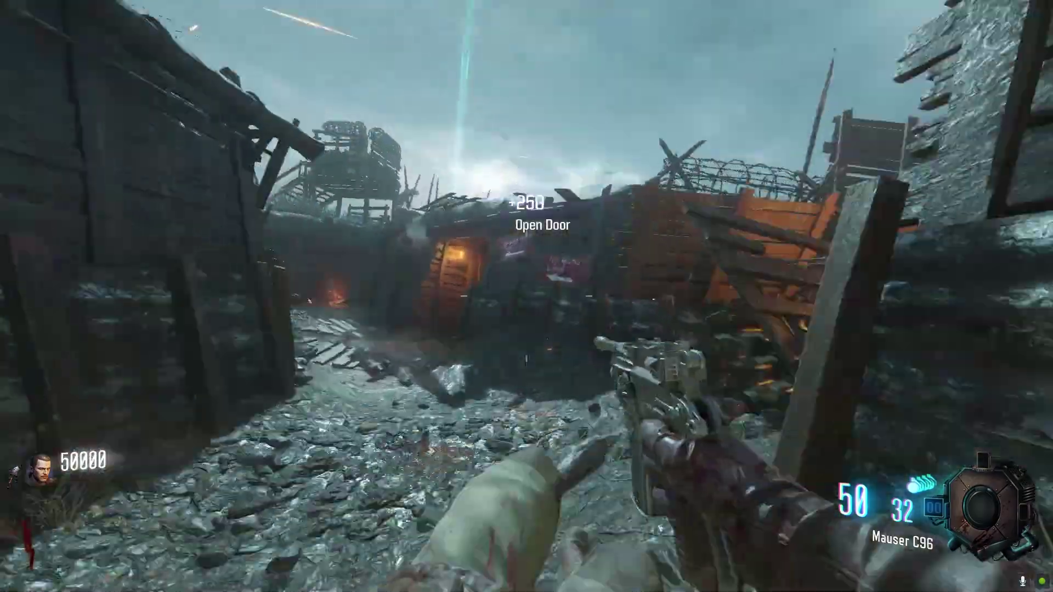
{"action": "key", "text": "w"}
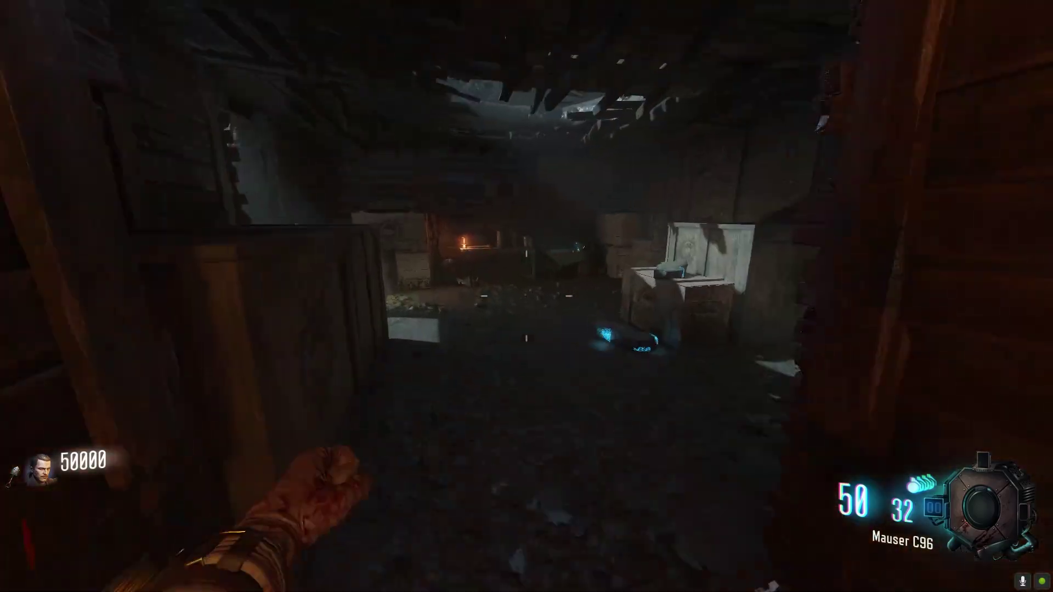
{"action": "key", "text": "w"}
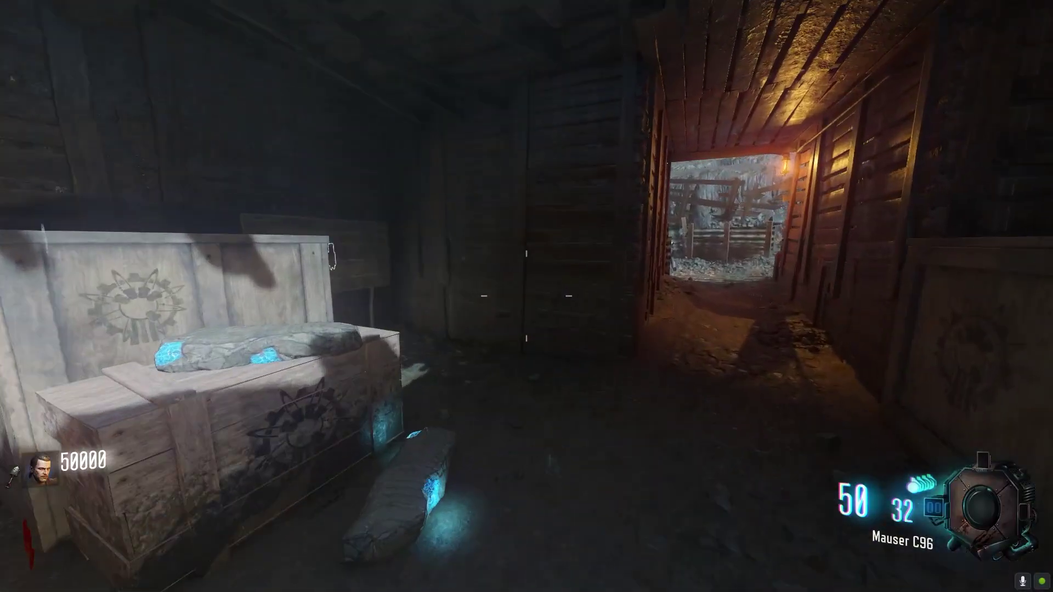
{"action": "key", "text": "w"}
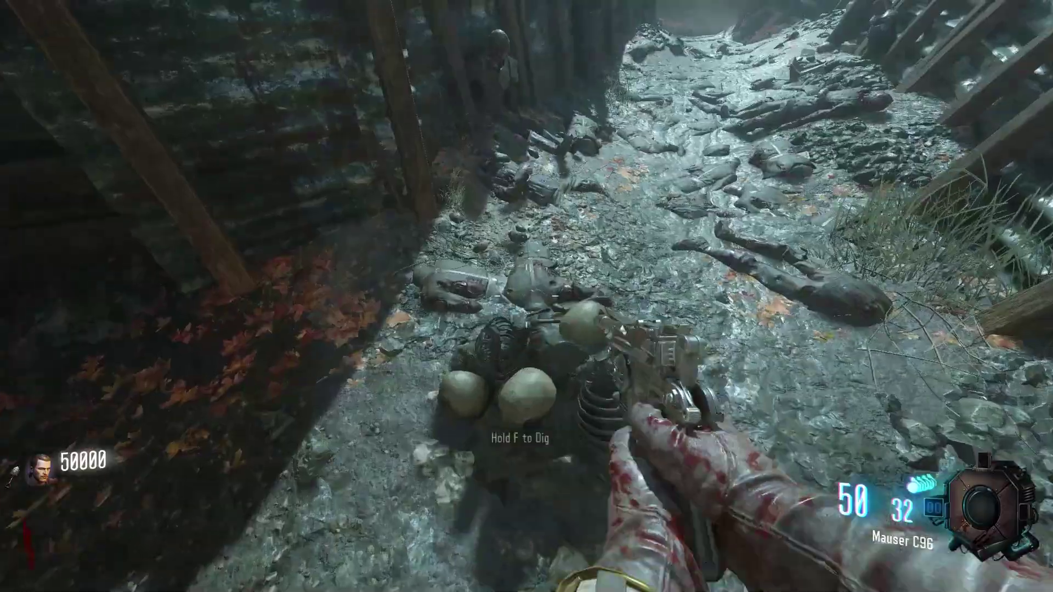
Step: Buy Mauser C96 ammo from the wall and start powering the conversion generator
{"action": "key", "text": "f"}
{"action": "key", "text": "w"}
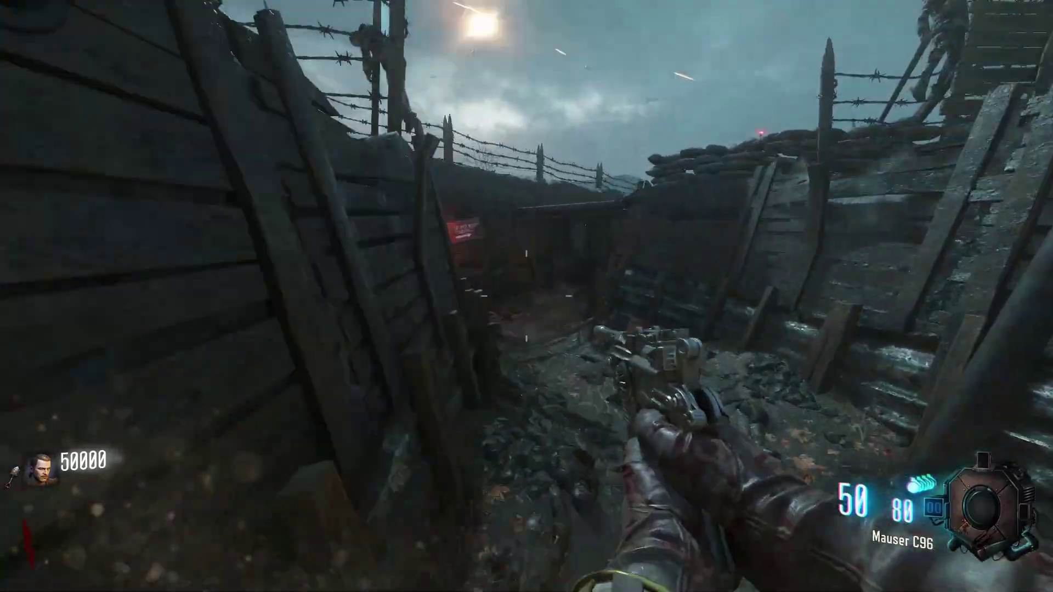
{"action": "key", "text": "w"}
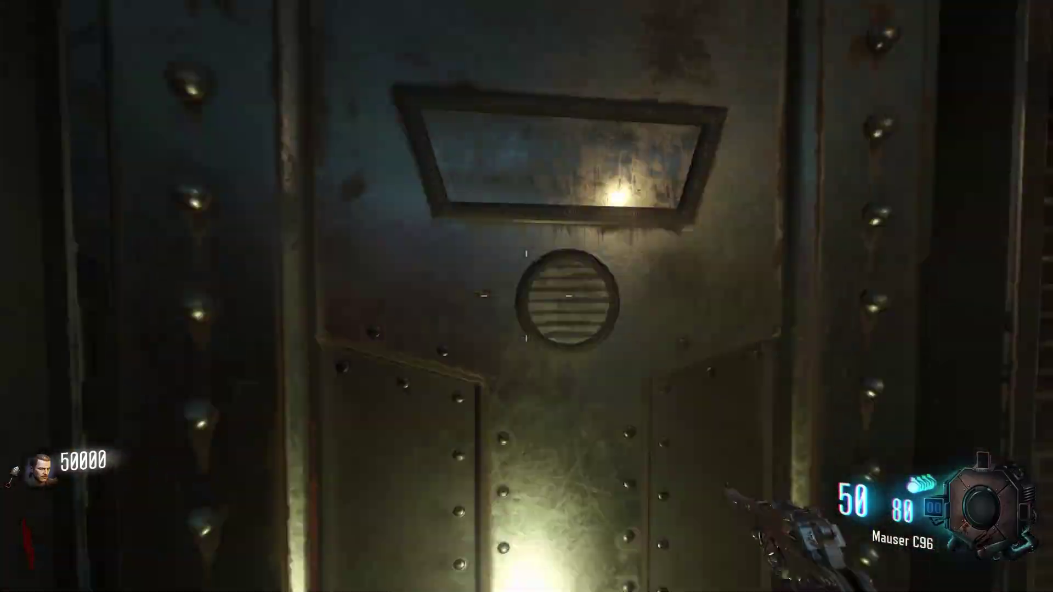
{"action": "key", "text": "w"}
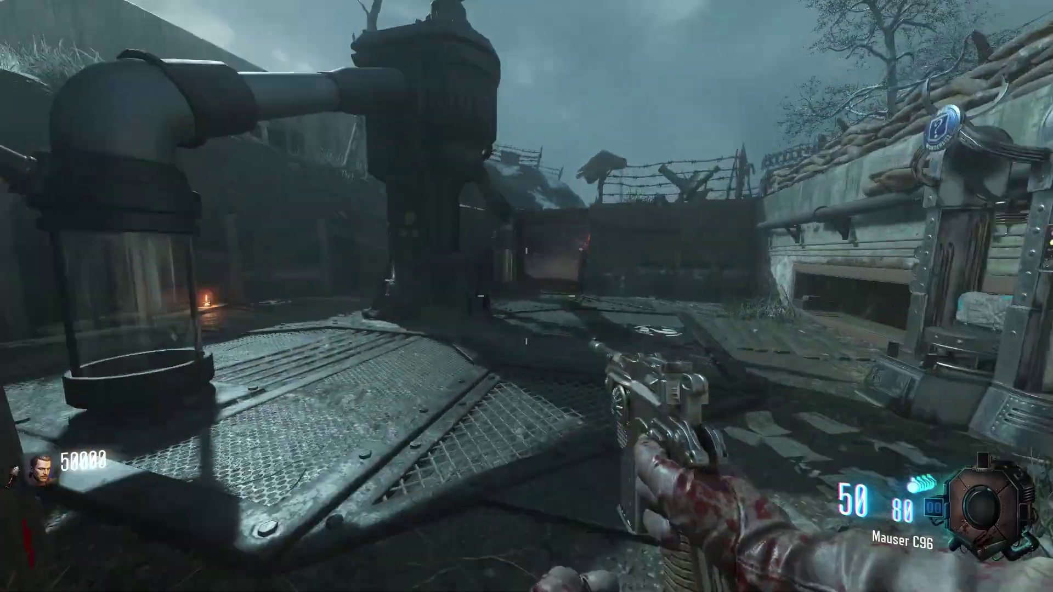
{"action": "key", "text": "w"}
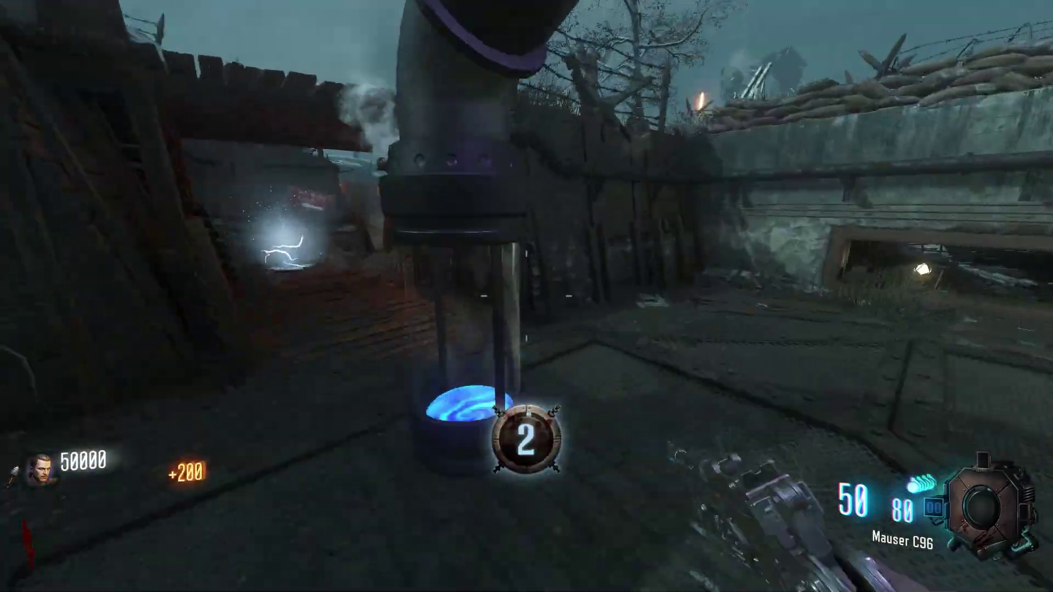
{"action": "key", "text": "w"}
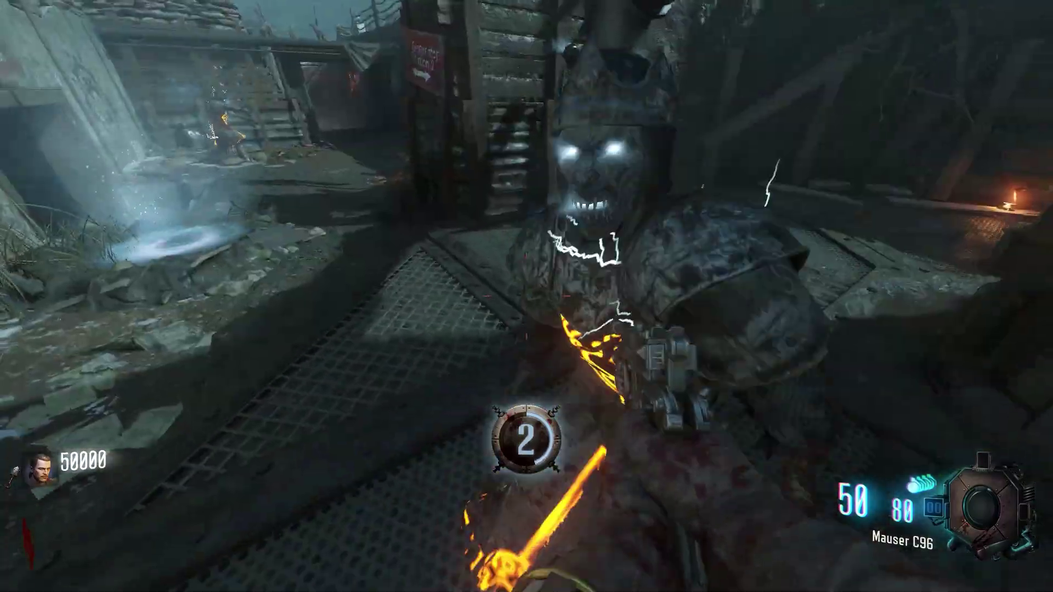
Step: Shoot the attacking zombies while heading toward the Open Door doorway
{"action": "left_click", "coordinate": [526, 296]}
{"action": "key", "text": "w"}
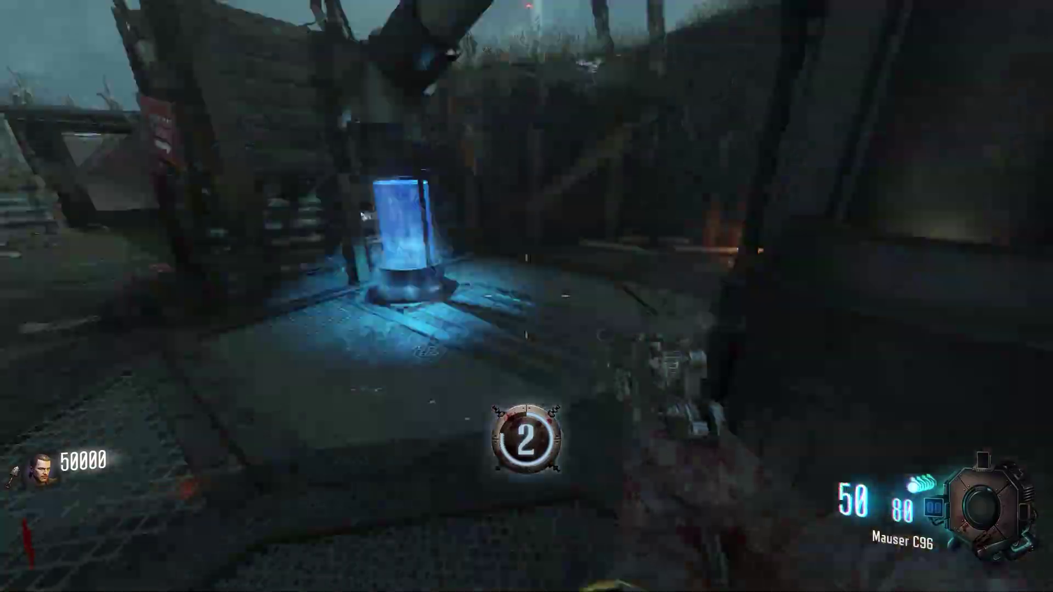
{"action": "left_click", "coordinate": [526, 296]}
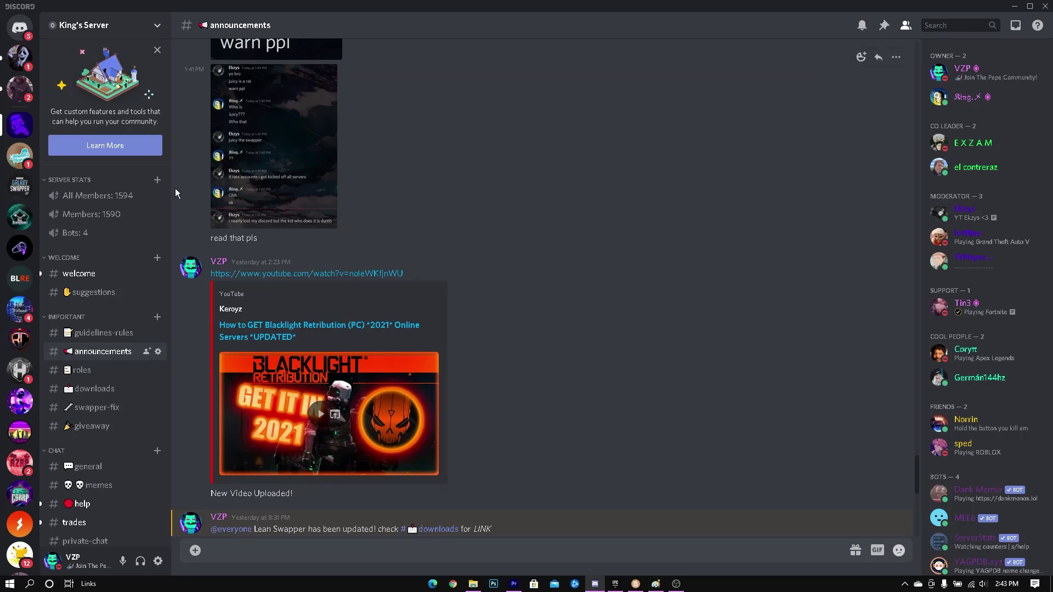
Step: Scroll through #announcements to the Blacklight Retribution 2021 online servers video post
{"action": "scroll", "coordinate": [440, 234], "scroll_direction": "down", "scroll_amount": 2}
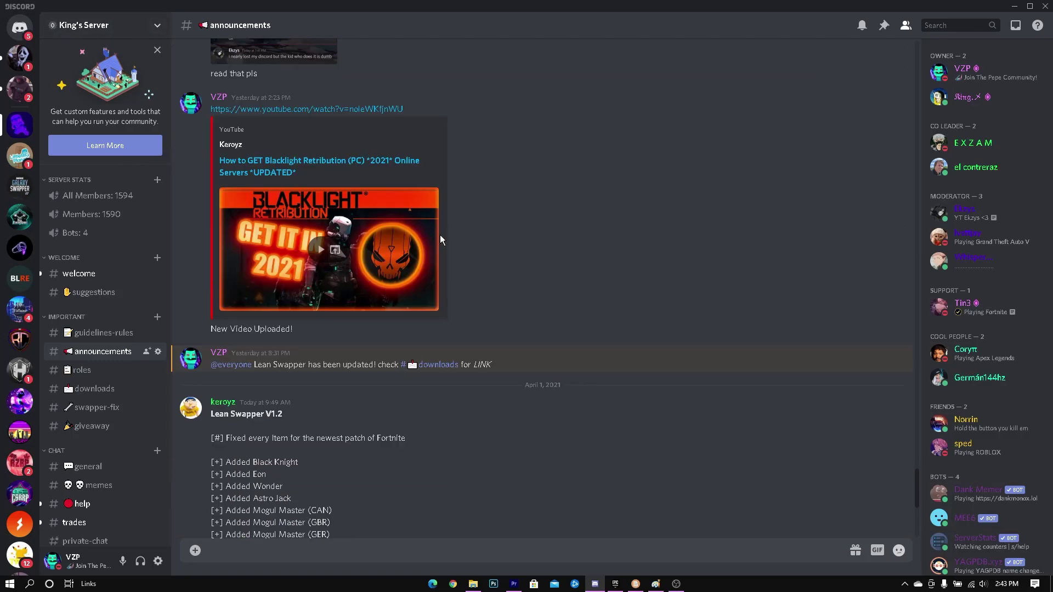
{"action": "scroll", "coordinate": [434, 262], "scroll_direction": "up", "scroll_amount": 4}
{"action": "scroll", "coordinate": [434, 262], "scroll_direction": "down", "scroll_amount": 2}
{"action": "scroll", "coordinate": [434, 262], "scroll_direction": "down", "scroll_amount": 2}
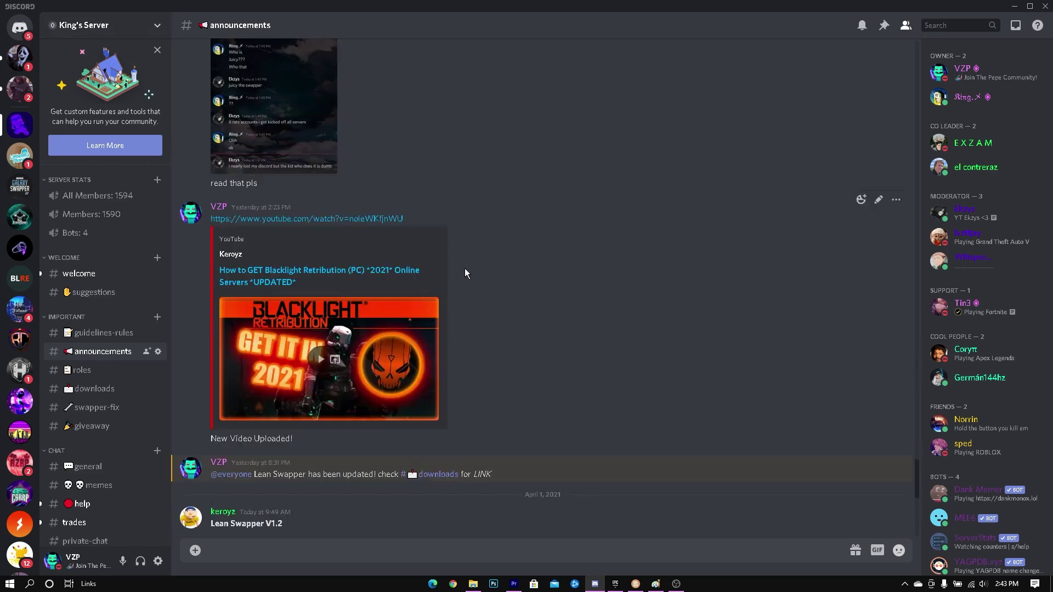
{"action": "scroll", "coordinate": [465, 268], "scroll_direction": "up", "scroll_amount": 4}
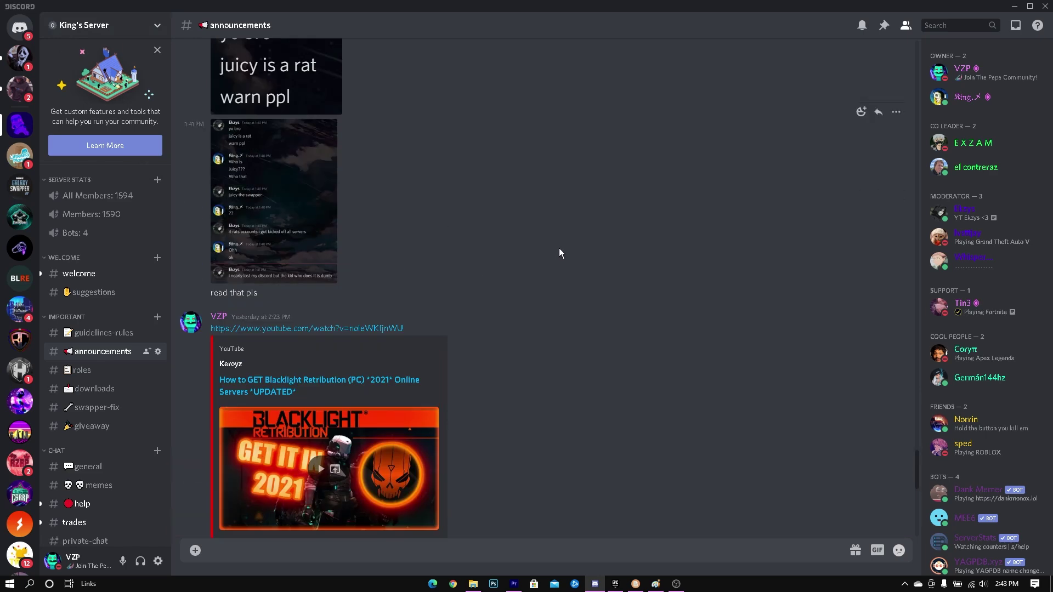